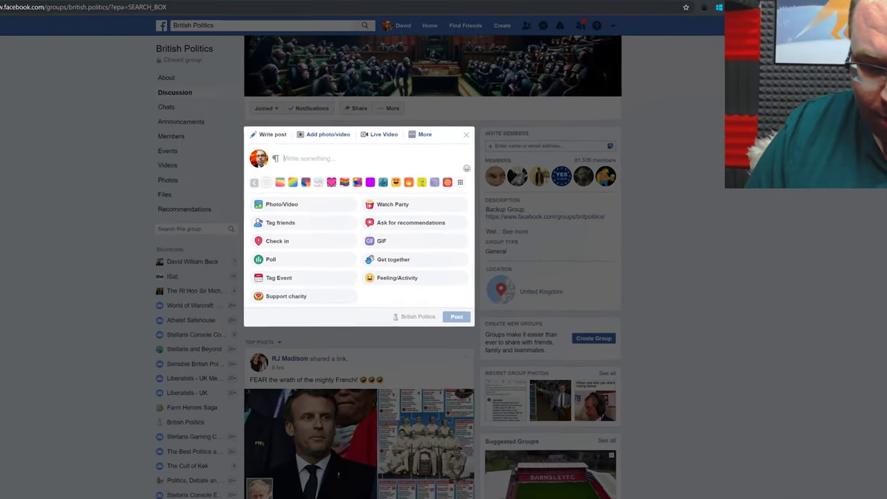
# Step: Type 'Sample Text' into the British Politics group post draft and select it
pyautogui.write('Sample Tex')
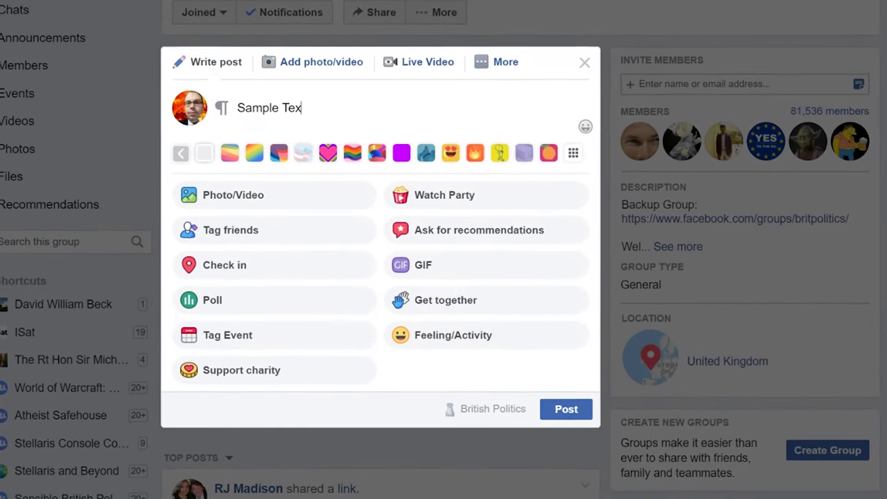
pyautogui.write('t')
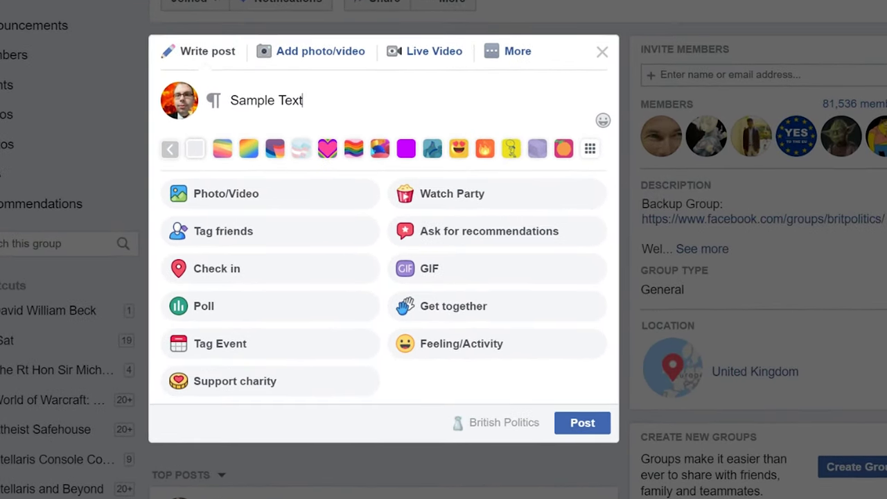
pyautogui.hotkey('ctrl', 'a')
pyautogui.hotkey('ctrl', 'c')
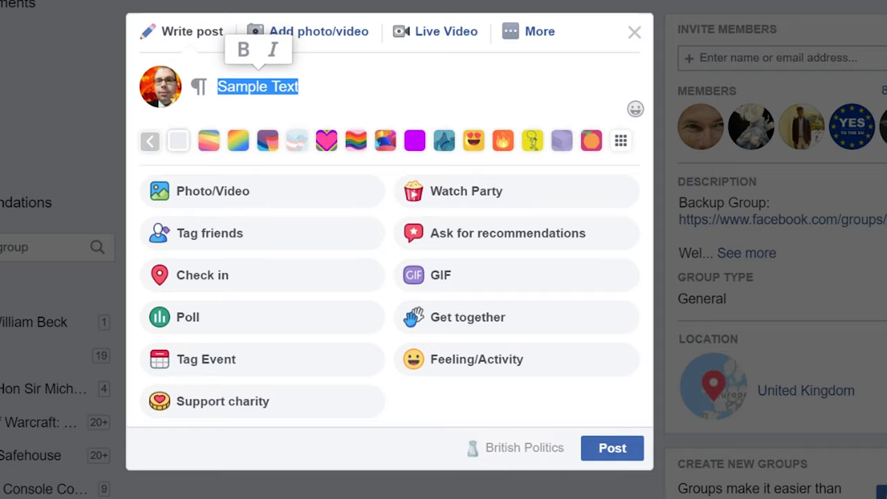
# Step: Bold the first 'Sample Text' and copy-paste it into six lines
pyautogui.click(244, 50)
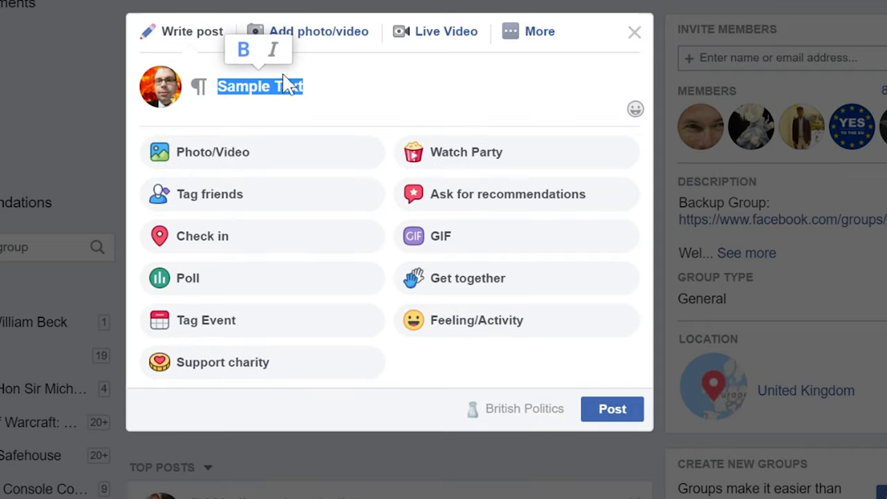
pyautogui.press('Right')
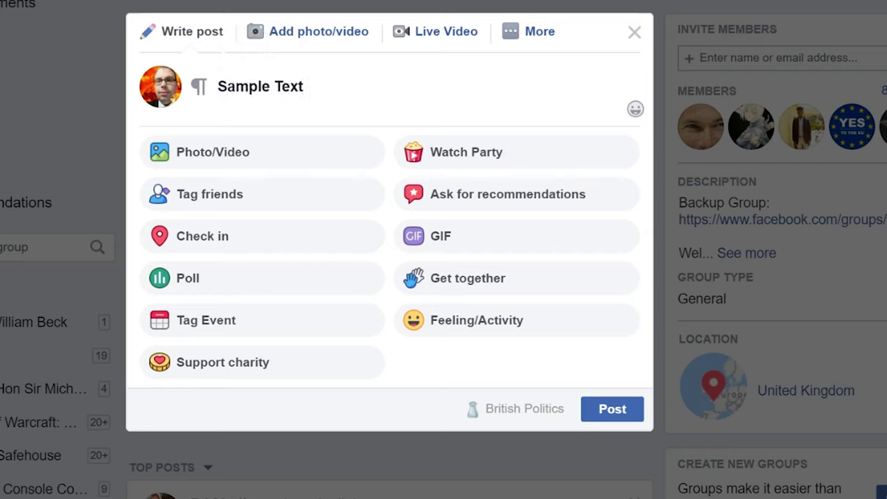
pyautogui.hotkey('ctrl', 'v')
pyautogui.moveTo(396, 86); pyautogui.dragTo(220, 97)
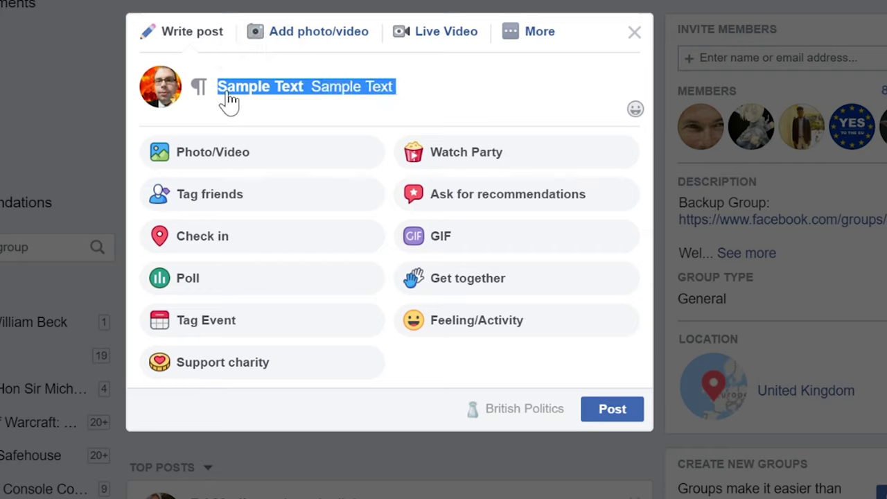
pyautogui.hotkey('ctrl', 'c')
pyautogui.press('Right')
pyautogui.hotkey('ctrl', 'v')
pyautogui.hotkey('ctrl', 'v')
pyautogui.hotkey('ctrl', 'v')
pyautogui.hotkey('ctrl', 'v')
pyautogui.hotkey('ctrl', 'v')
pyautogui.hotkey('ctrl', 'v')
pyautogui.hotkey('ctrl', 'v')
pyautogui.hotkey('ctrl', 'v')
pyautogui.hotkey('ctrl', 'v')
pyautogui.hotkey('ctrl', 'v')
pyautogui.hotkey('ctrl', 'v')
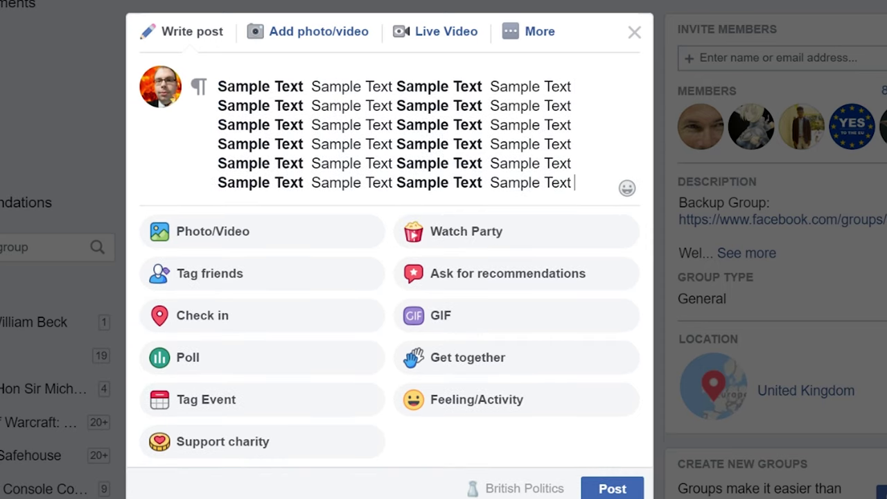
# Step: Make all six lines of Sample Text bold and italic
pyautogui.moveTo(574, 183); pyautogui.dragTo(217, 86)
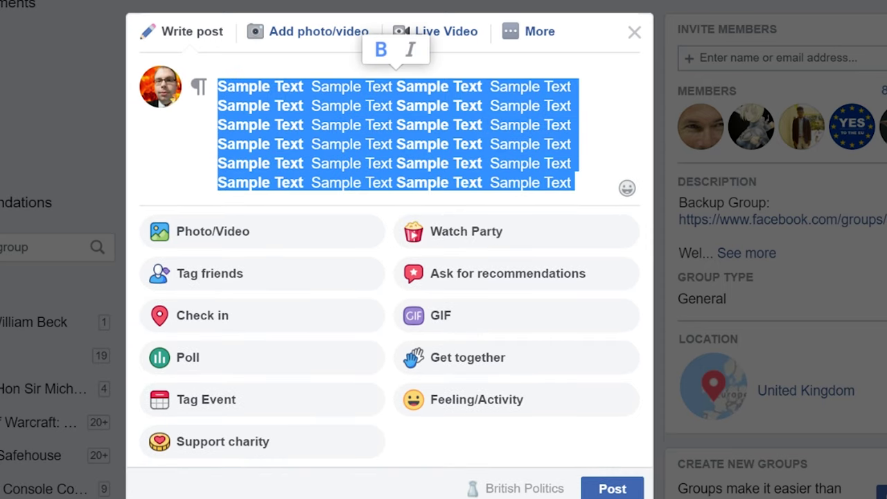
pyautogui.click(381, 50)
pyautogui.click(382, 50)
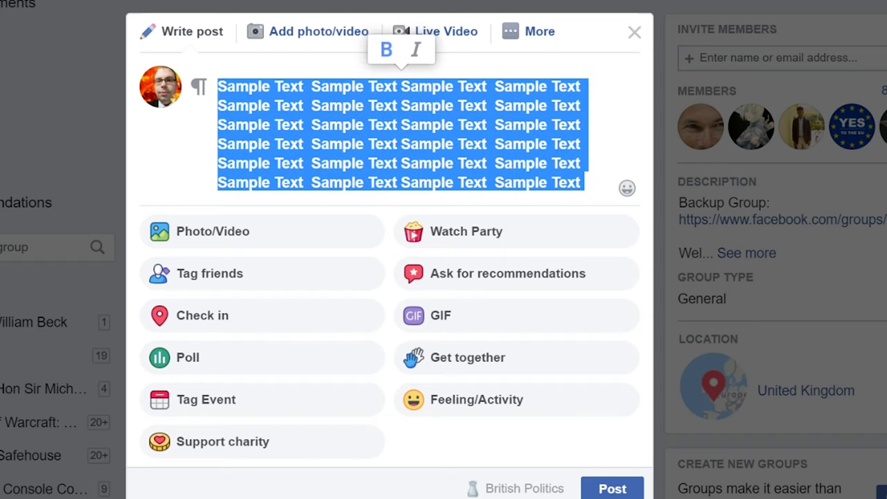
pyautogui.click(464, 87)
pyautogui.hotkey('ctrl', 'a')
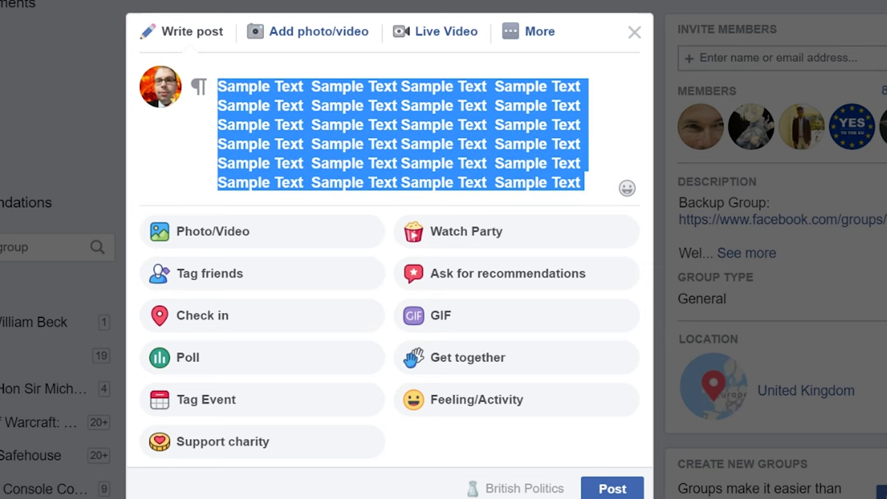
pyautogui.click(417, 51)
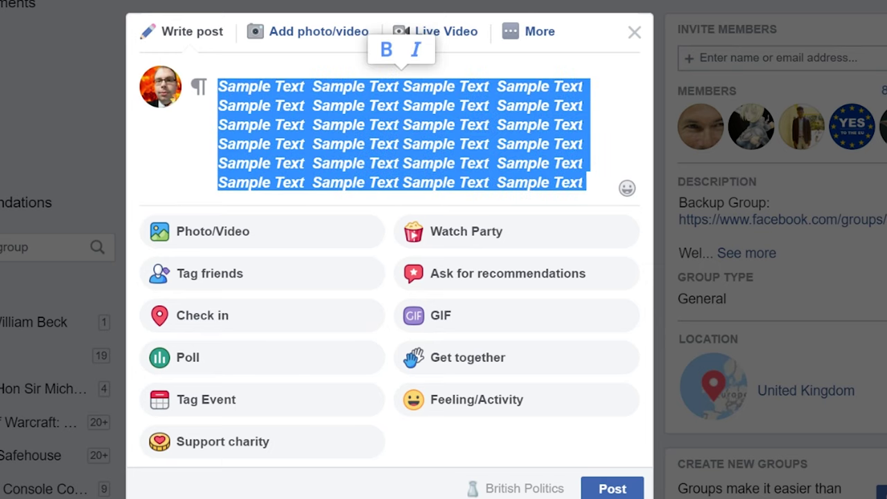
pyautogui.click(368, 125)
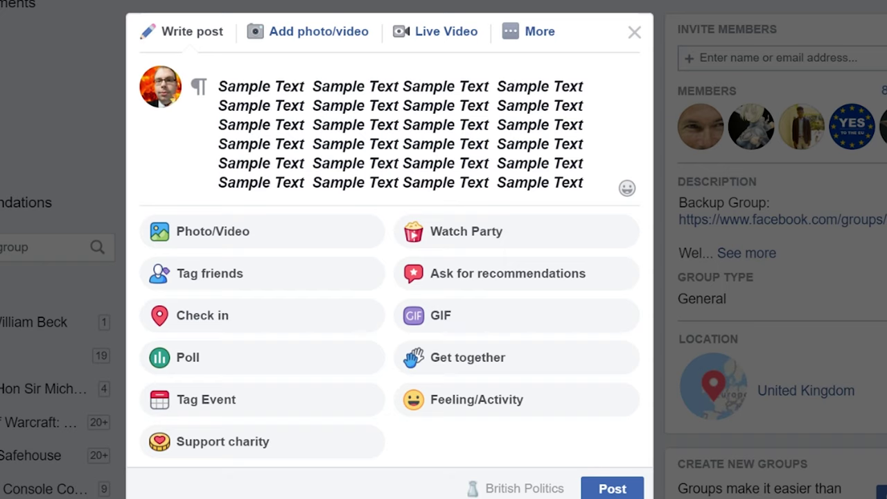
# Step: Remove the bold and italic from all six lines and apply the H1 heading
pyautogui.moveTo(583, 182); pyautogui.dragTo(218, 86)
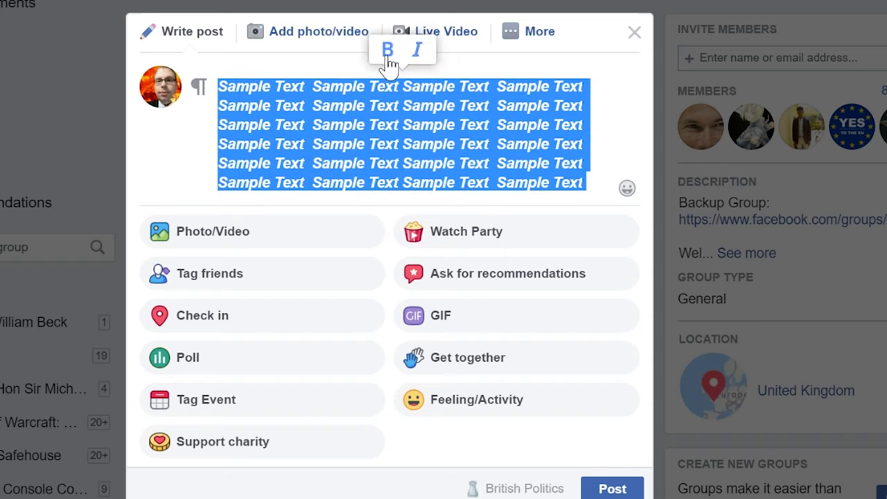
pyautogui.click(388, 49)
pyautogui.click(416, 49)
pyautogui.moveTo(203, 90)
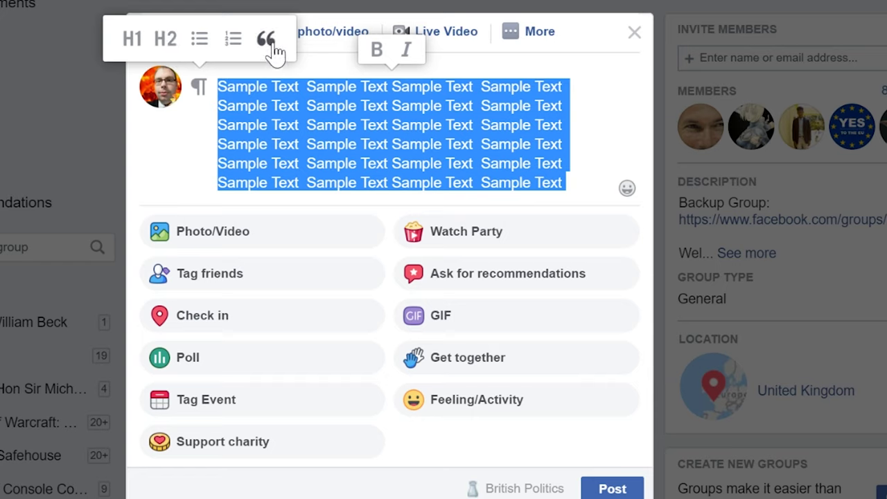
pyautogui.click(131, 41)
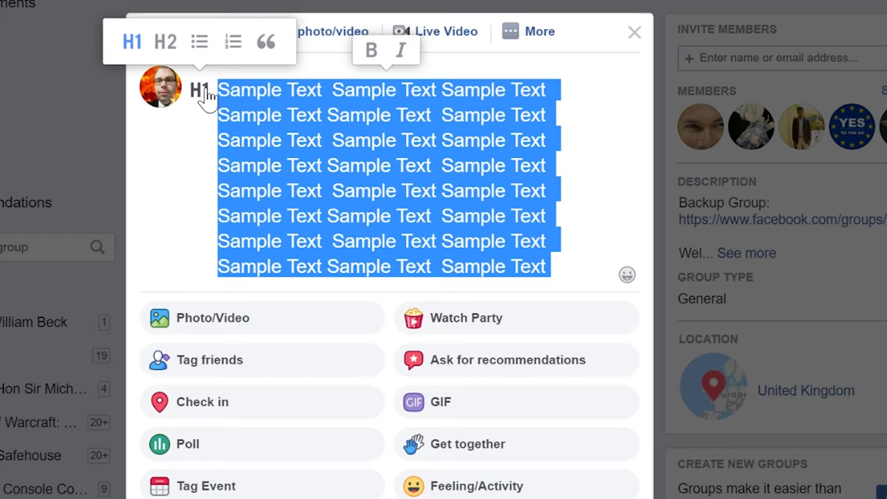
# Step: Switch the text to an H2 heading, then turn it into a bulleted list with a new bullet
pyautogui.click(166, 41)
pyautogui.click(516, 152)
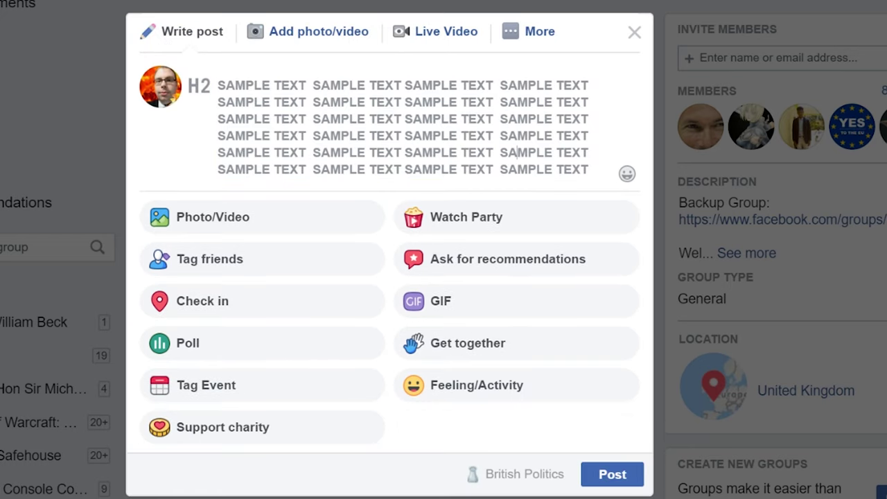
pyautogui.moveTo(589, 170); pyautogui.dragTo(219, 82)
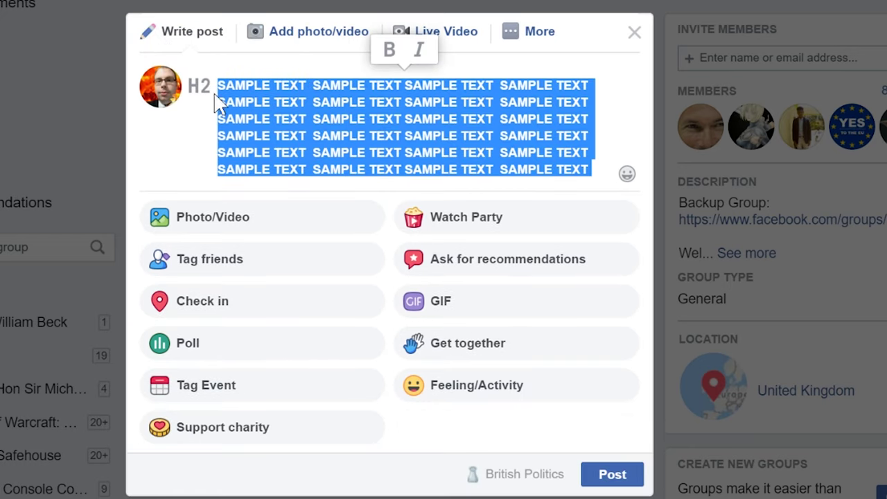
pyautogui.moveTo(204, 93)
pyautogui.click(197, 36)
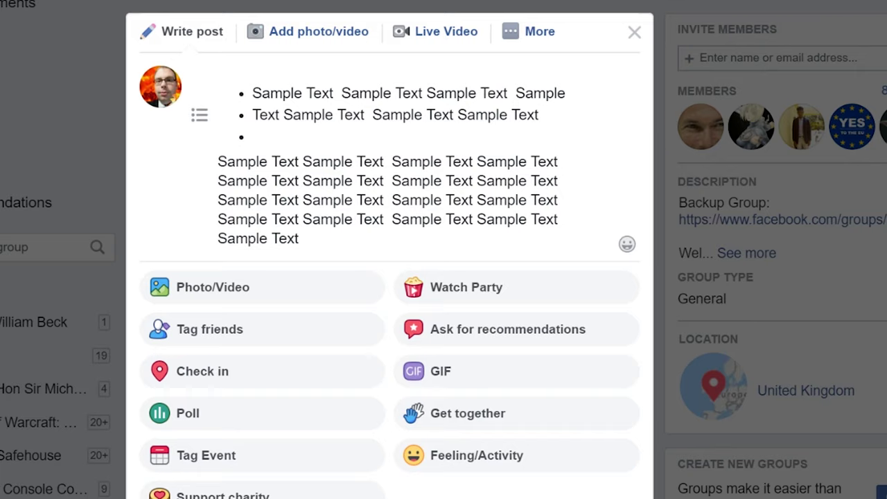
pyautogui.press('Return')
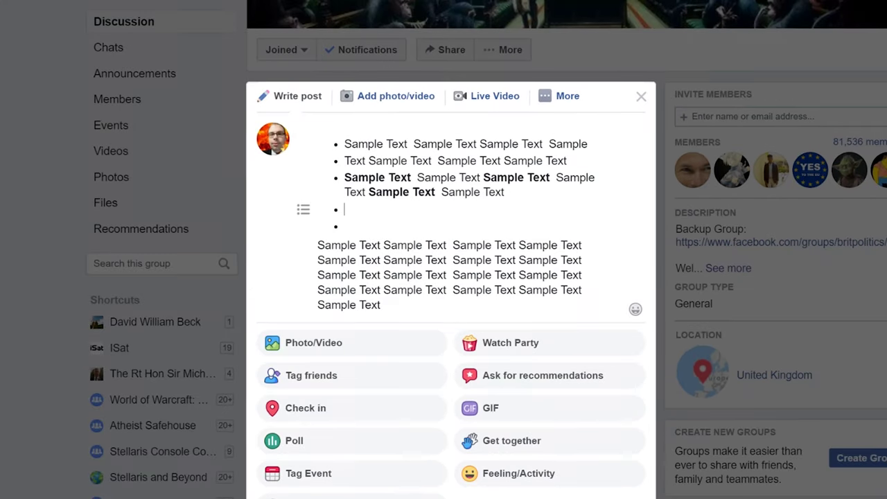
# Step: Select and delete all the post text, leaving one empty bullet
pyautogui.hotkey('ctrl', 'a')
pyautogui.press('BackSpace')
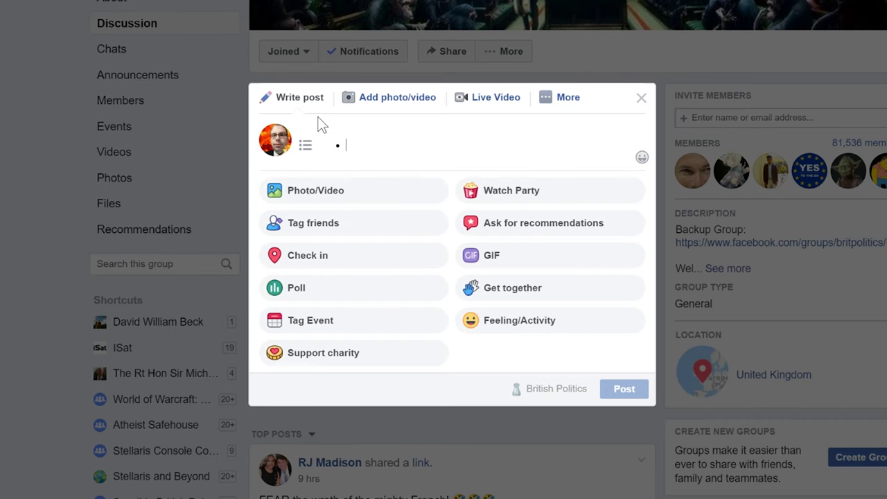
pyautogui.press('BackSpace')
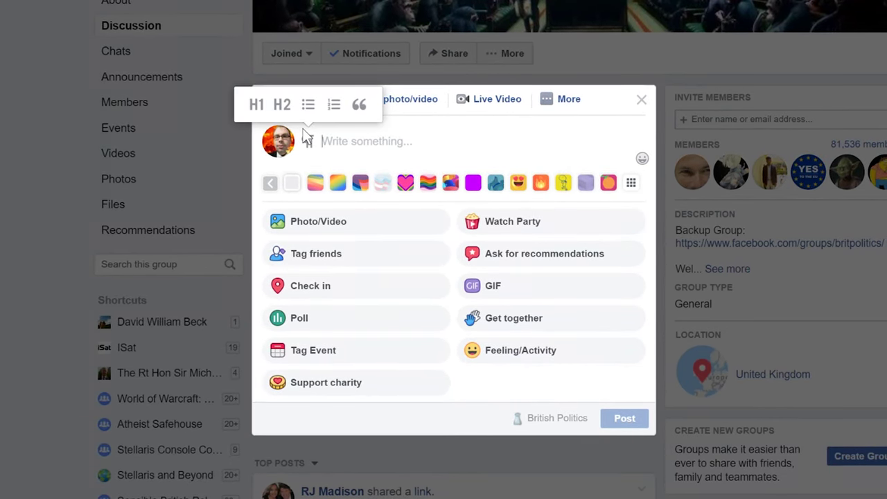
# Step: Paste the sample text back in and format it as a quote block
pyautogui.moveTo(312, 149)
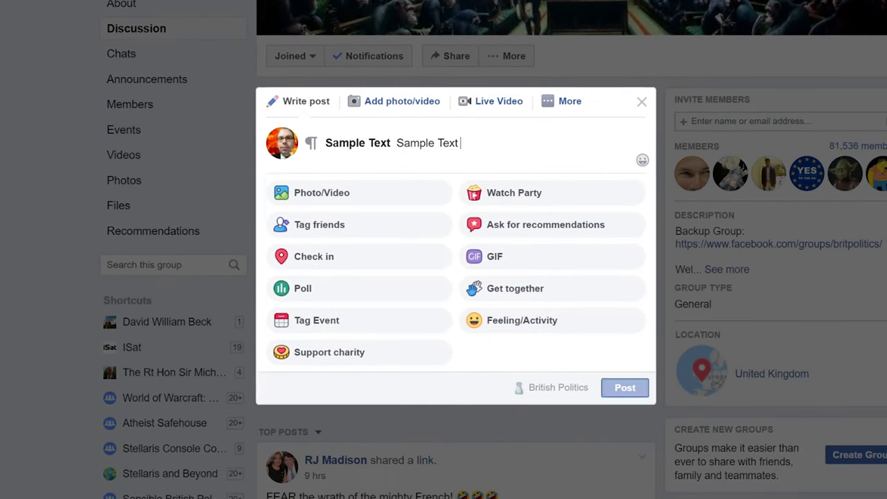
pyautogui.hotkey('ctrl', 'v')
pyautogui.hotkey('ctrl', 'v')
pyautogui.hotkey('ctrl', 'v')
pyautogui.hotkey('ctrl', 'v')
pyautogui.hotkey('ctrl', 'v')
pyautogui.hotkey('ctrl', 'v')
pyautogui.hotkey('ctrl', 'v')
pyautogui.hotkey('ctrl', 'v')
pyautogui.hotkey('ctrl', 'v')
pyautogui.hotkey('ctrl', 'v')
pyautogui.hotkey('ctrl', 'v')
pyautogui.hotkey('ctrl', 'v')
pyautogui.hotkey('ctrl', 'v')
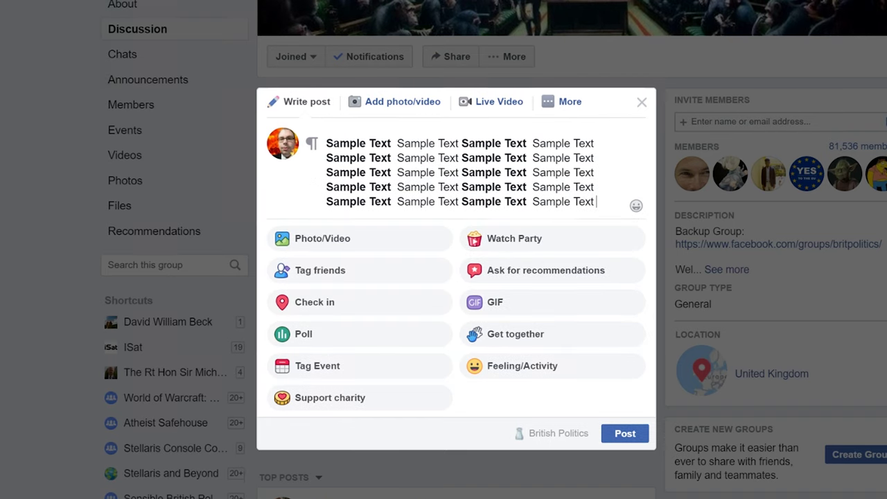
pyautogui.hotkey('shift', 'Left')
pyautogui.hotkey('shift', 'Left')
pyautogui.hotkey('shift', 'Left')
pyautogui.hotkey('shift', 'Left')
pyautogui.hotkey('shift', 'Left')
pyautogui.hotkey('shift', 'Left')
pyautogui.hotkey('shift', 'Left')
pyautogui.hotkey('shift', 'Left')
pyautogui.hotkey('shift', 'Left')
pyautogui.hotkey('shift', 'Left')
pyautogui.hotkey('shift', 'Left')
pyautogui.hotkey('shift', 'Left')
pyautogui.hotkey('shift', 'Left')
pyautogui.hotkey('shift', 'Left')
pyautogui.hotkey('shift', 'Left')
pyautogui.hotkey('shift', 'Left')
pyautogui.hotkey('shift', 'Left')
pyautogui.hotkey('shift', 'Left')
pyautogui.hotkey('shift', 'Left')
pyautogui.hotkey('shift', 'Left')
pyautogui.hotkey('ctrl', 'a')
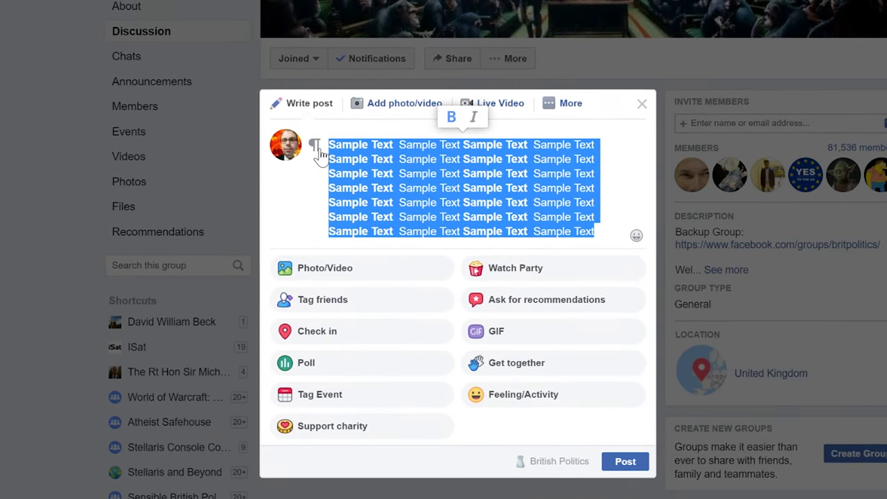
pyautogui.moveTo(314, 145)
pyautogui.click(364, 111)
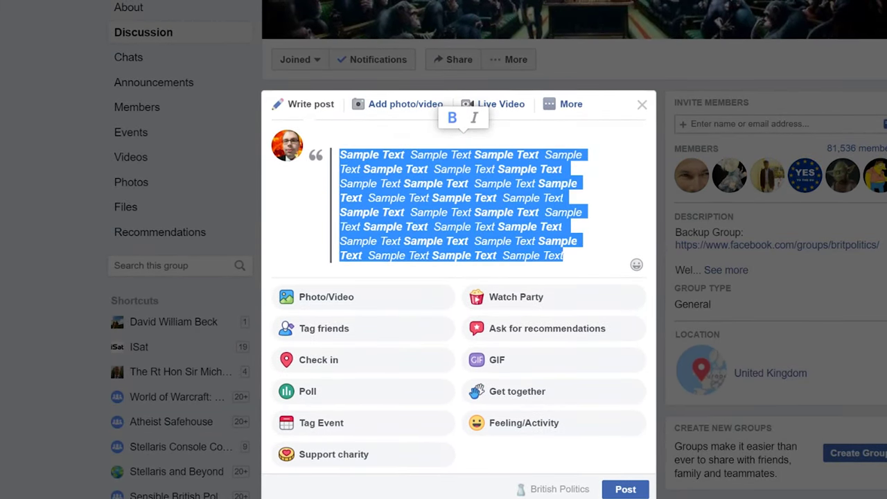
pyautogui.press('Right')
pyautogui.hotkey('shift', 'Up')
pyautogui.hotkey('shift', 'Up')
pyautogui.hotkey('shift', 'Up')
pyautogui.hotkey('shift', 'Up')
pyautogui.hotkey('shift', 'Up')
pyautogui.hotkey('shift', 'Up')
pyautogui.hotkey('shift', 'Up')
pyautogui.hotkey('shift', 'Up')
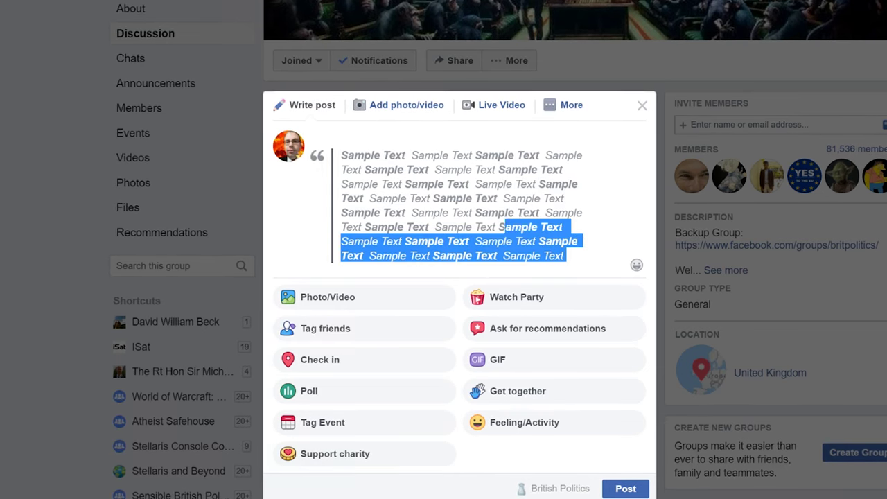
pyautogui.click(402, 185)
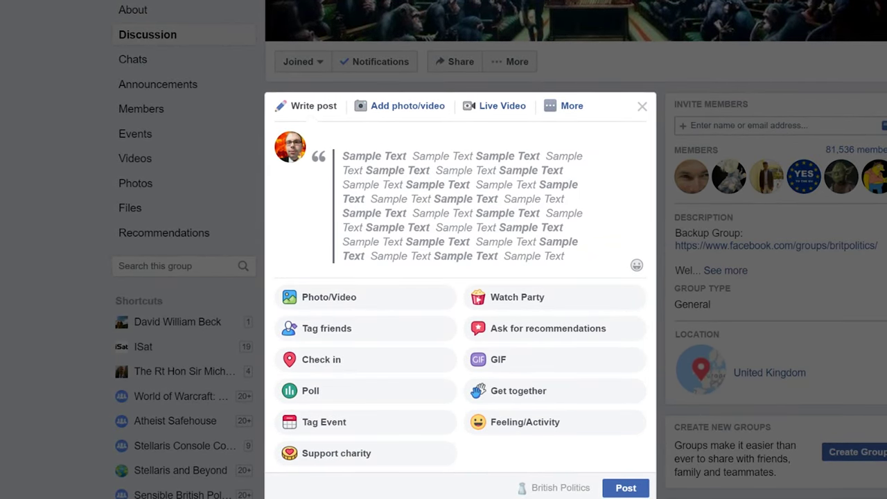
# Step: Delete all the quoted text, leaving the post empty
pyautogui.click(566, 257)
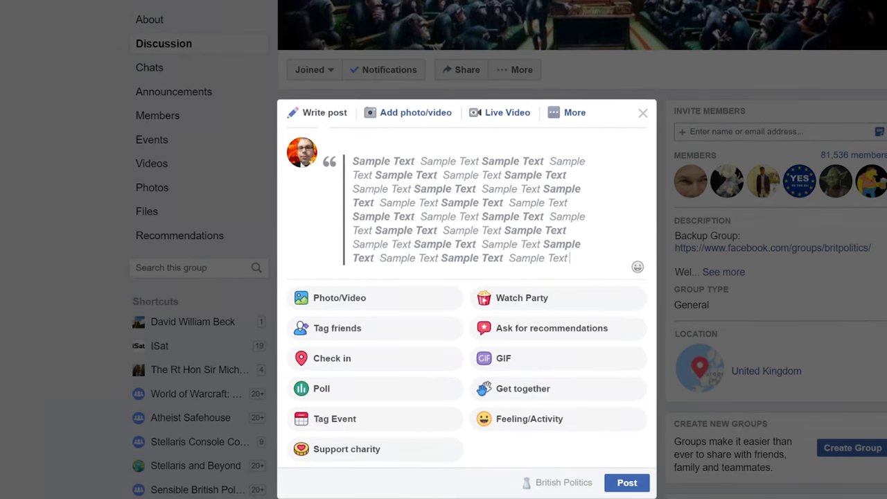
pyautogui.hotkey('ctrl', 'a')
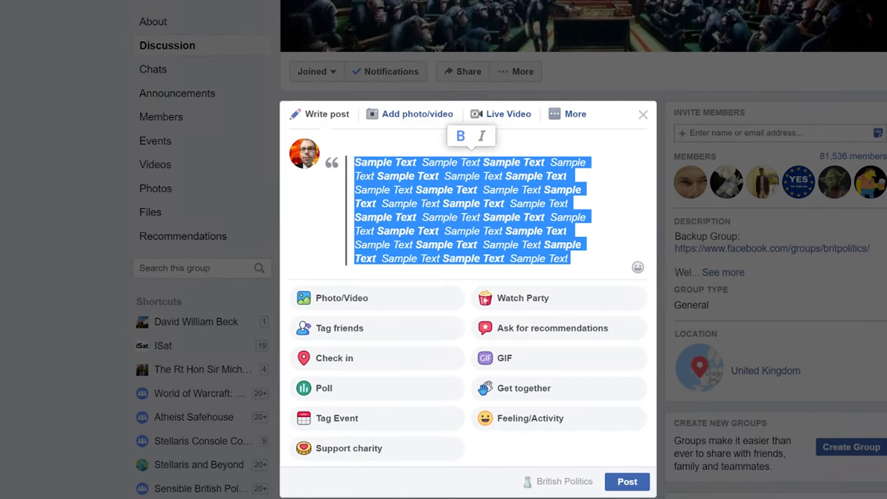
pyautogui.press('BackSpace')
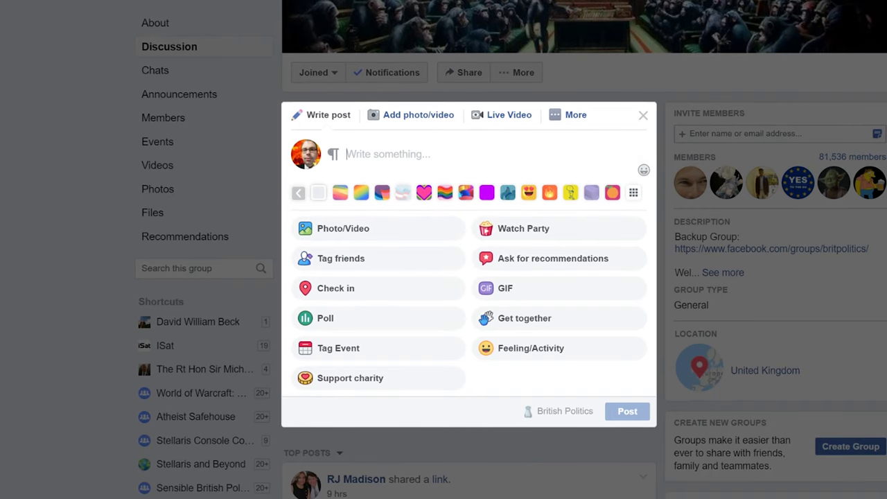
pyautogui.press('Return')
# Step: Try the pastel rainbow and wave backgrounds, then apply the solid purple background
pyautogui.press('BackSpace')
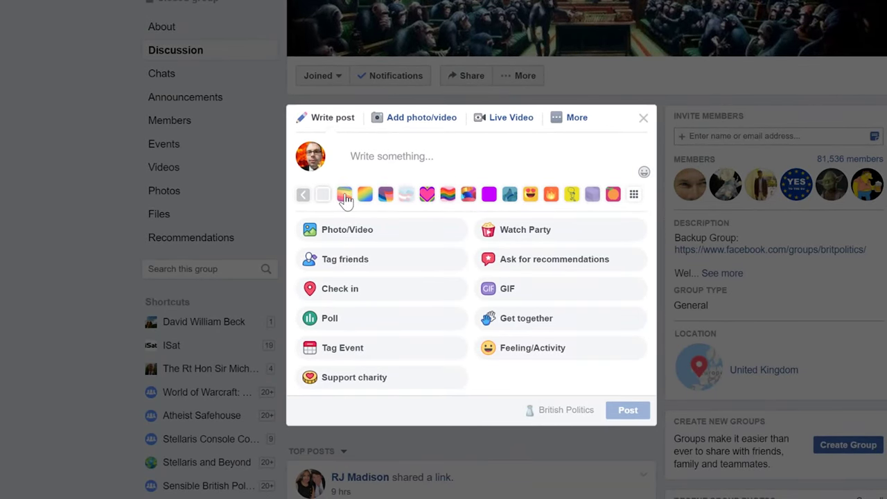
pyautogui.click(365, 194)
pyautogui.click(387, 374)
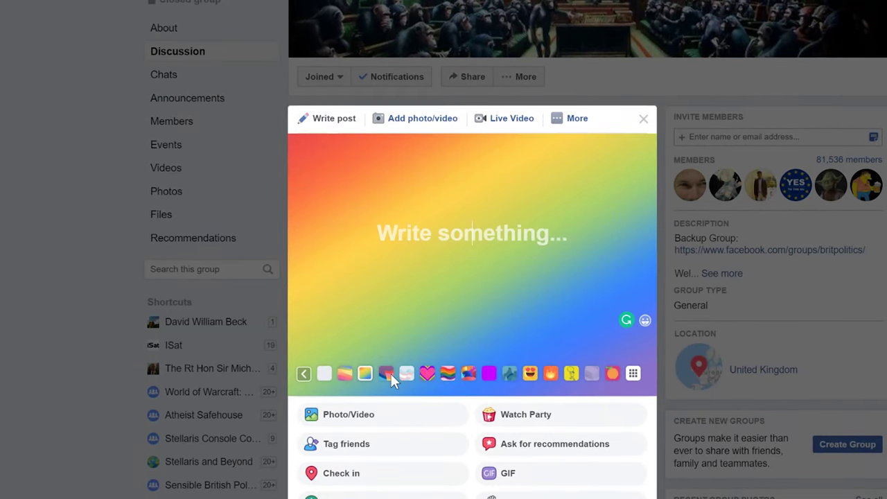
pyautogui.click(490, 374)
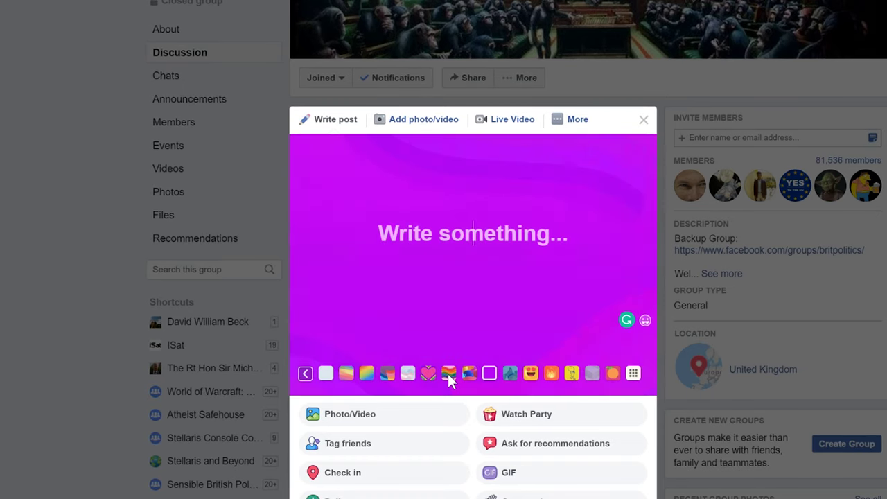
# Step: Open the Choose a background gallery and scroll through its options
pyautogui.click(632, 373)
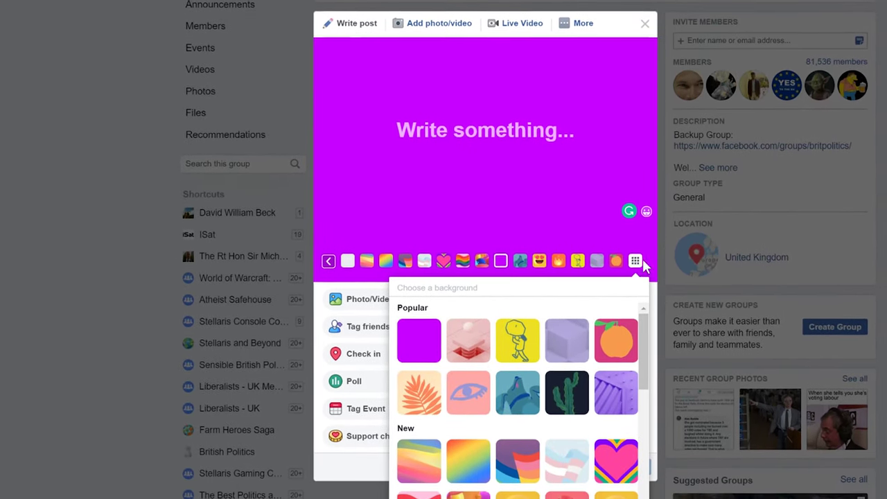
pyautogui.scroll(-5, 558, 412)
pyautogui.scroll(-4, 561, 353)
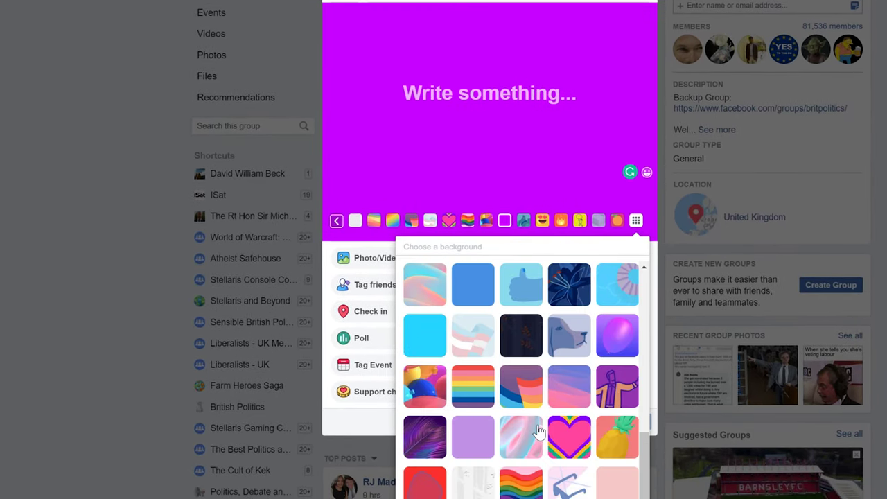
pyautogui.scroll(6, 528, 409)
pyautogui.scroll(5, 520, 400)
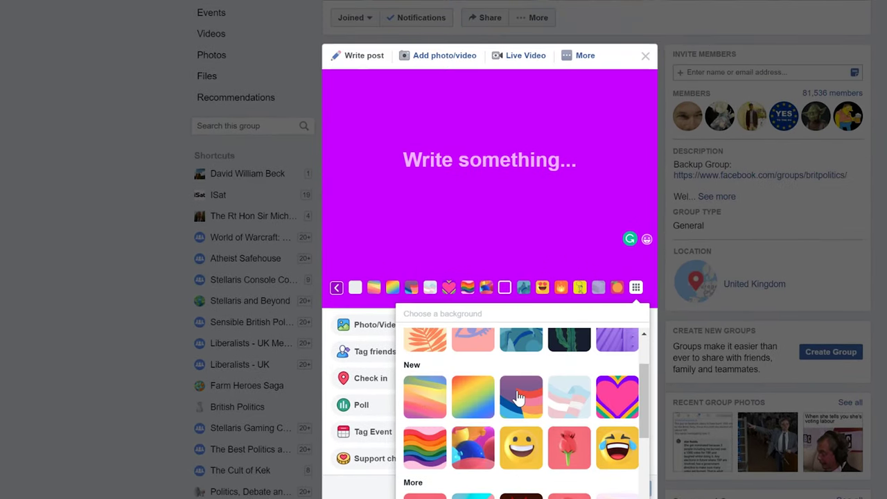
pyautogui.scroll(-3, 485, 197)
pyautogui.scroll(-8, 521, 288)
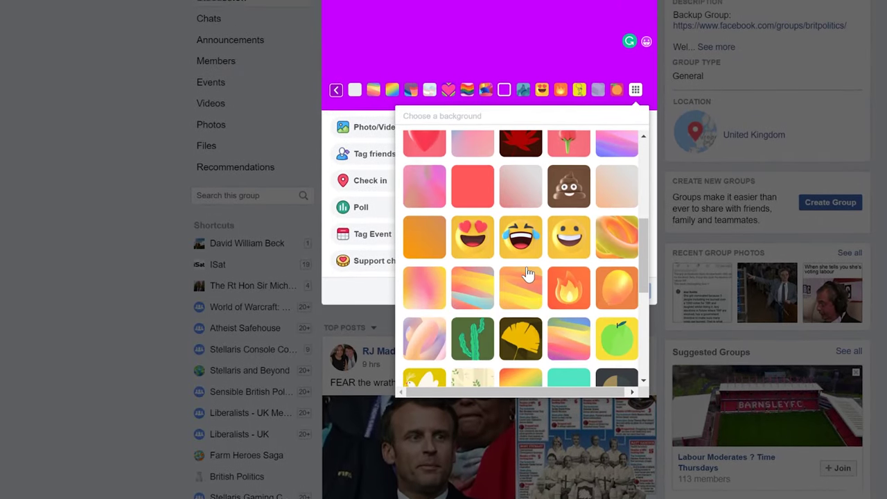
pyautogui.scroll(-4, 489, 277)
pyautogui.scroll(4, 489, 278)
pyautogui.scroll(6, 494, 274)
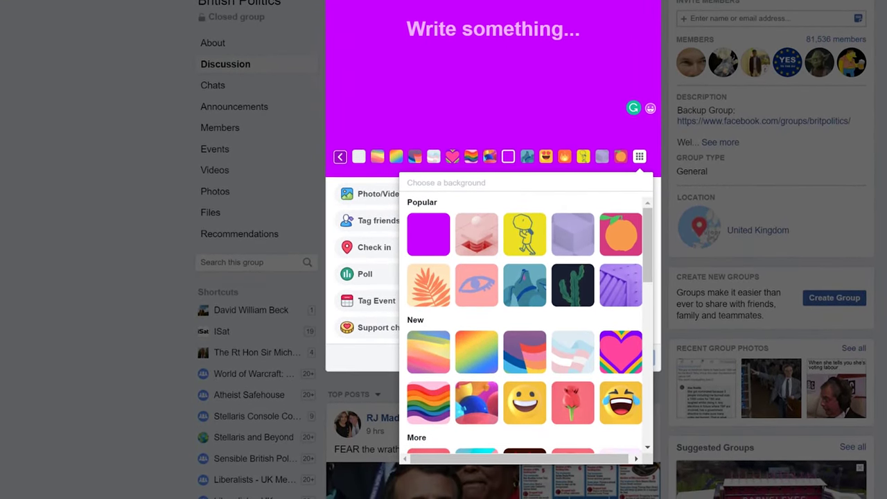
# Step: Close the background gallery, then open and close Facebook's emoji picker
pyautogui.click(340, 165)
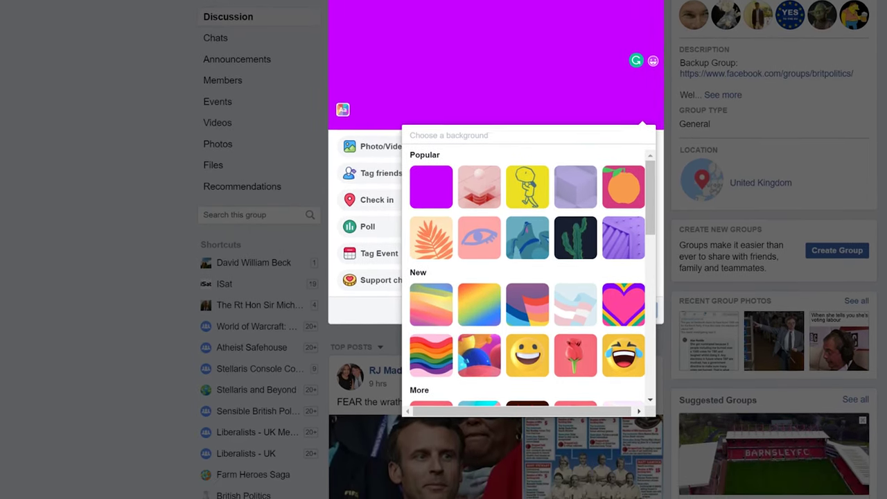
pyautogui.press('Escape')
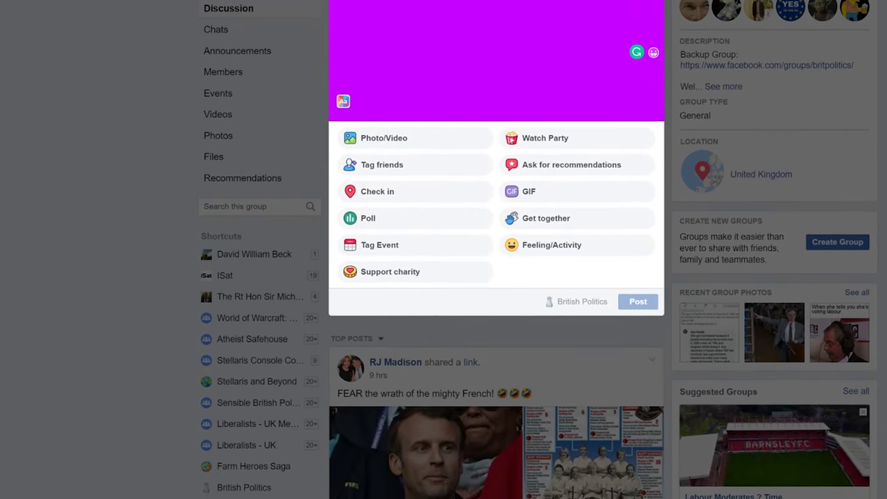
pyautogui.scroll(3, 480, 173)
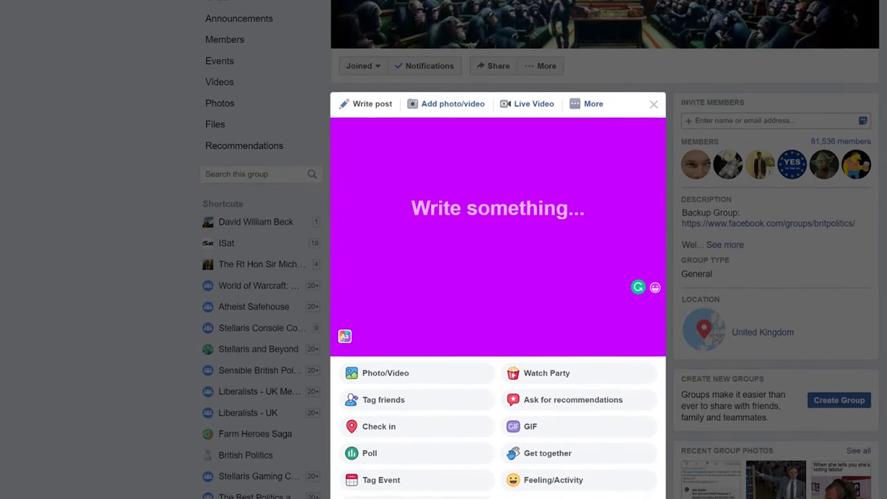
pyautogui.click(656, 267)
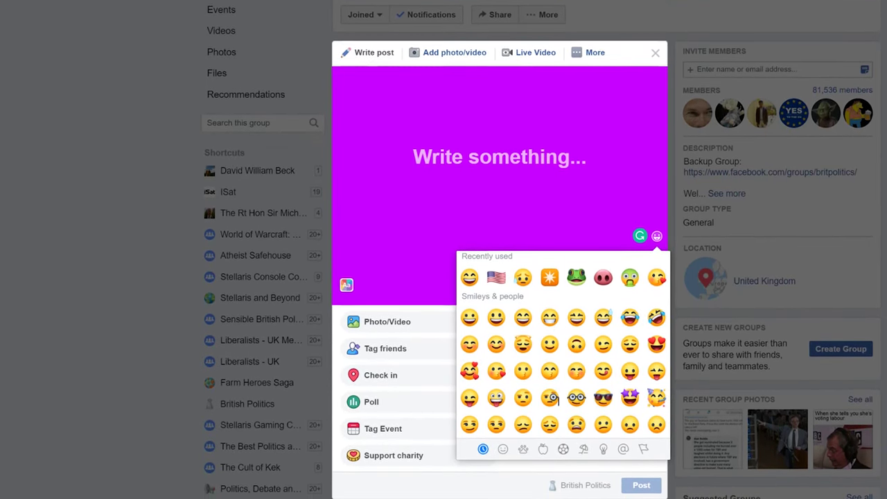
pyautogui.click(471, 173)
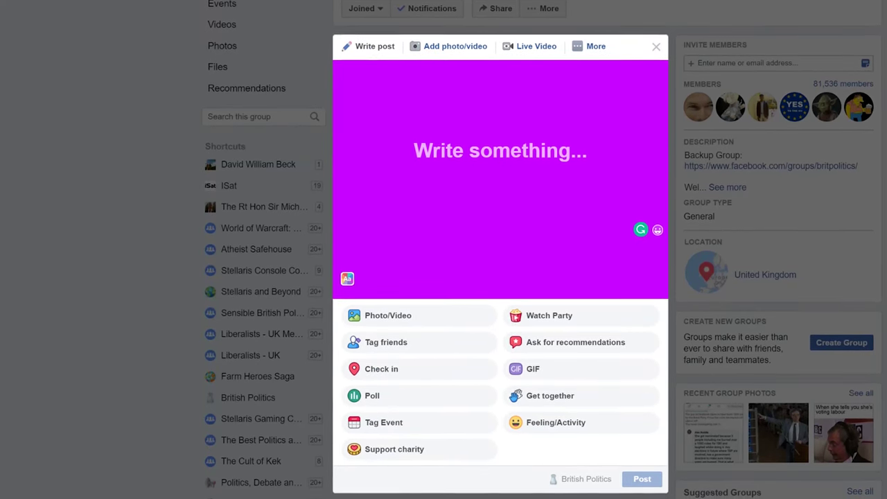
# Step: Open the Windows emoji panel with Win+. and search for 'dog' emoji
pyautogui.press('super+period')
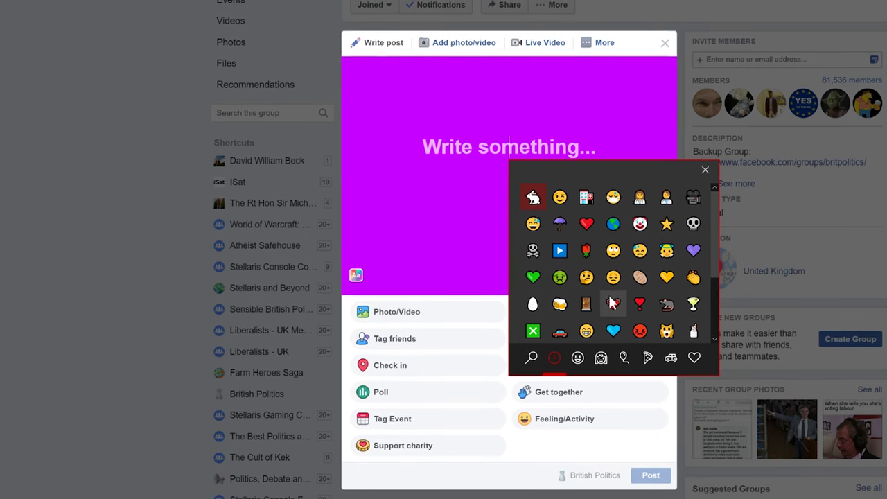
pyautogui.click(532, 357)
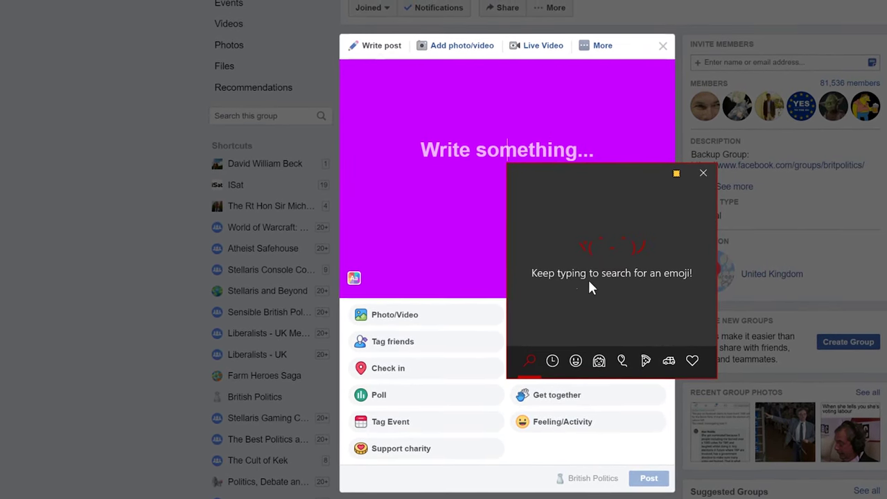
pyautogui.write('dog')
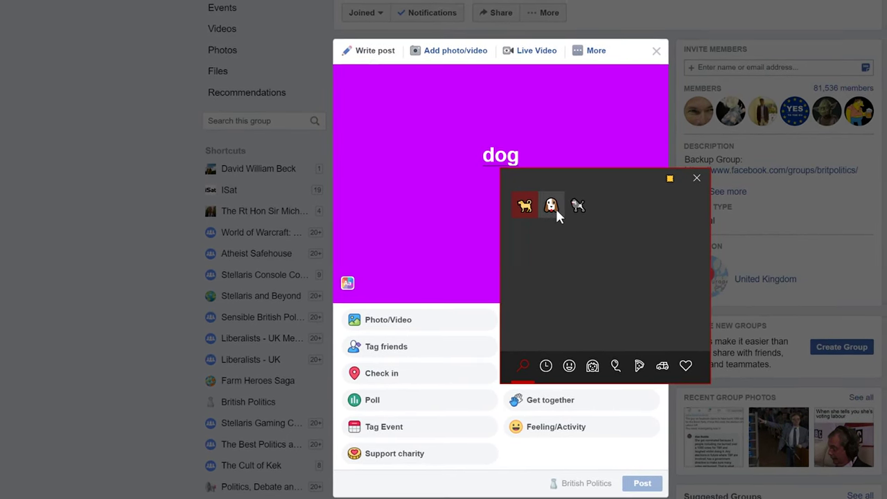
pyautogui.press('BackSpace')
pyautogui.press('BackSpace')
pyautogui.press('BackSpace')
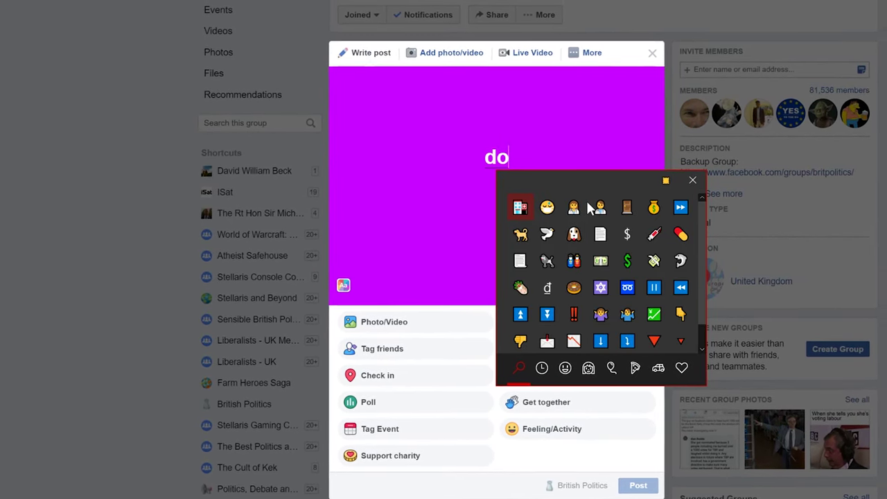